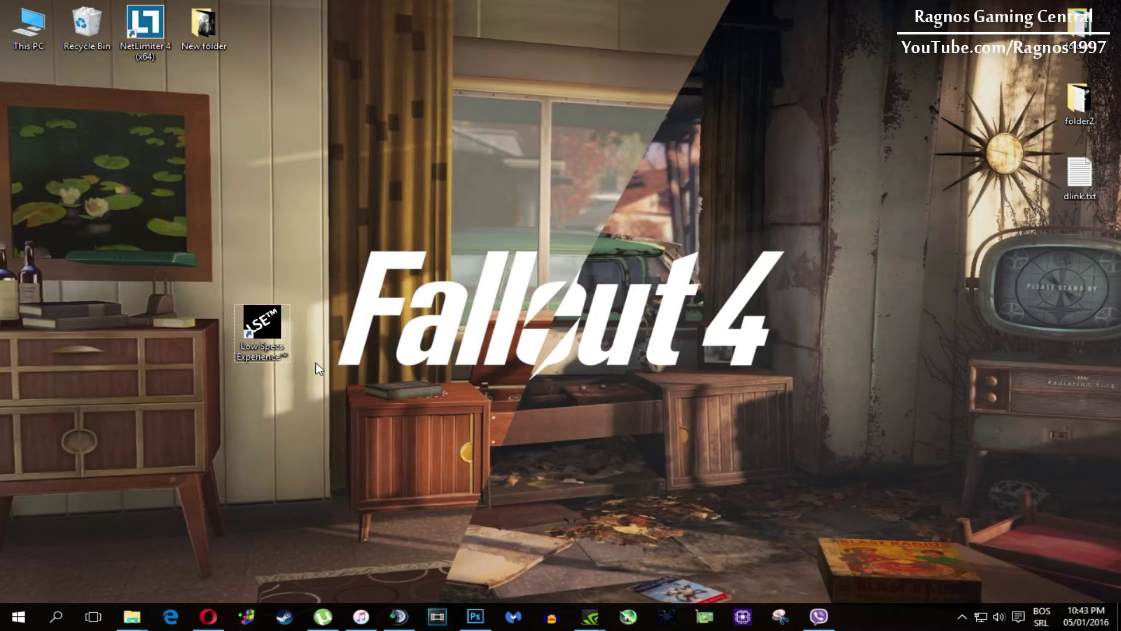
Step: Run Low Specs Experience as administrator and open its Fallout 4 resolution page
right_click(264, 332)
click(287, 298)
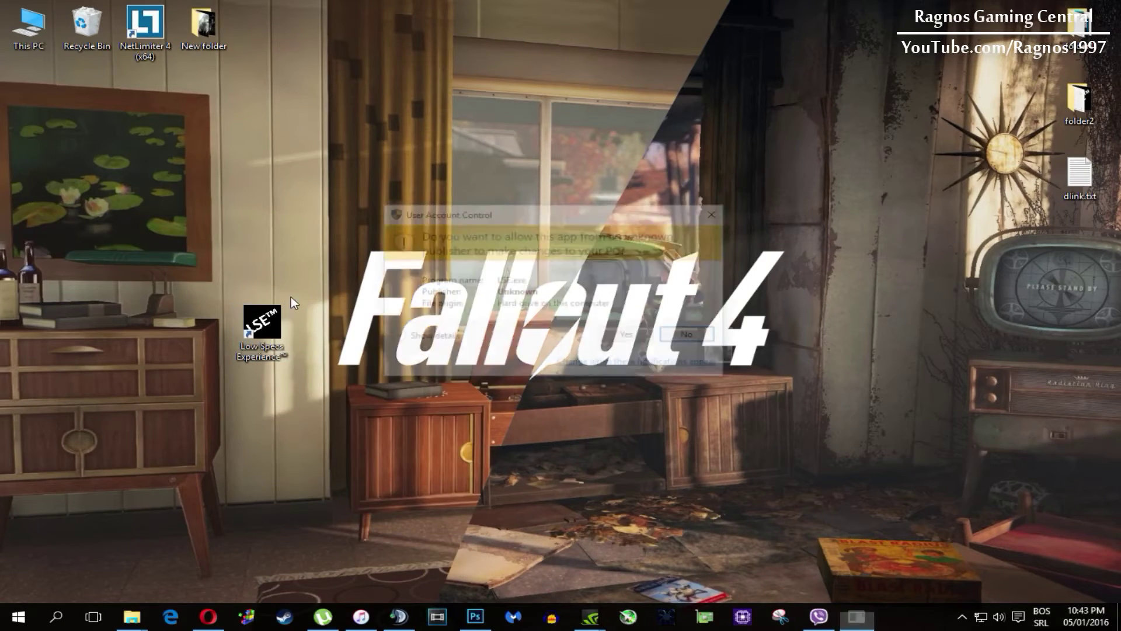
click(624, 334)
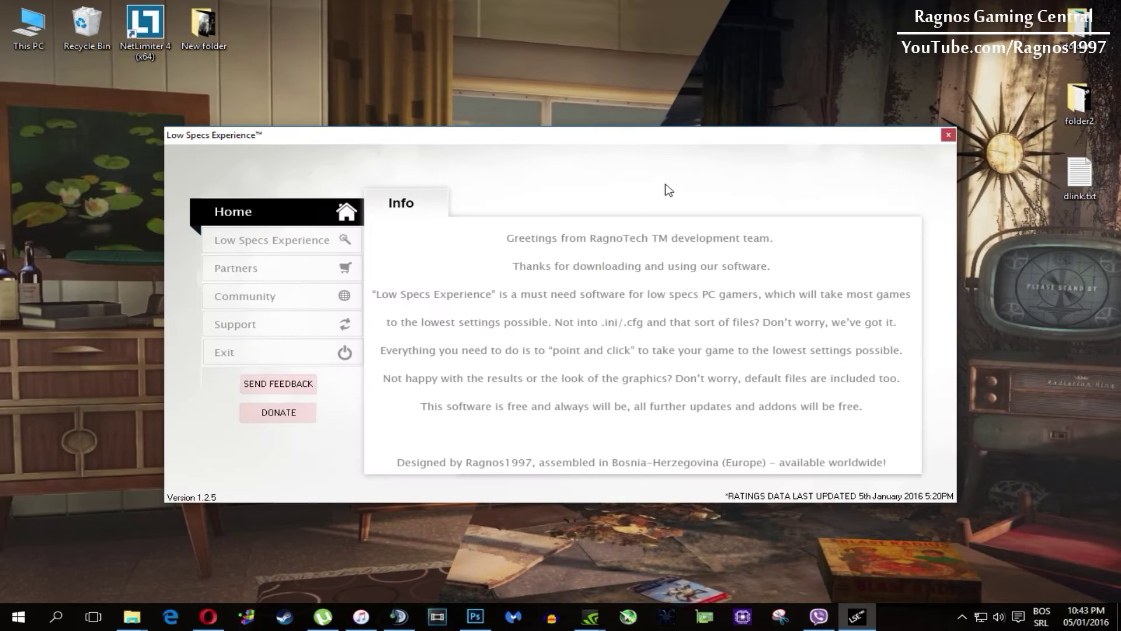
click(327, 242)
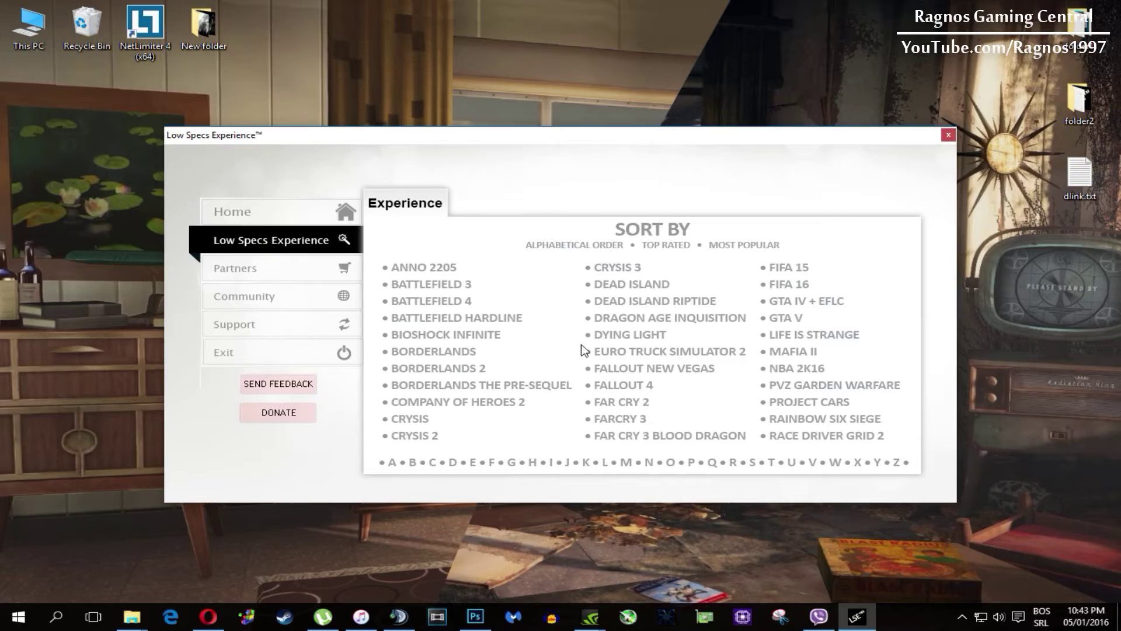
click(613, 386)
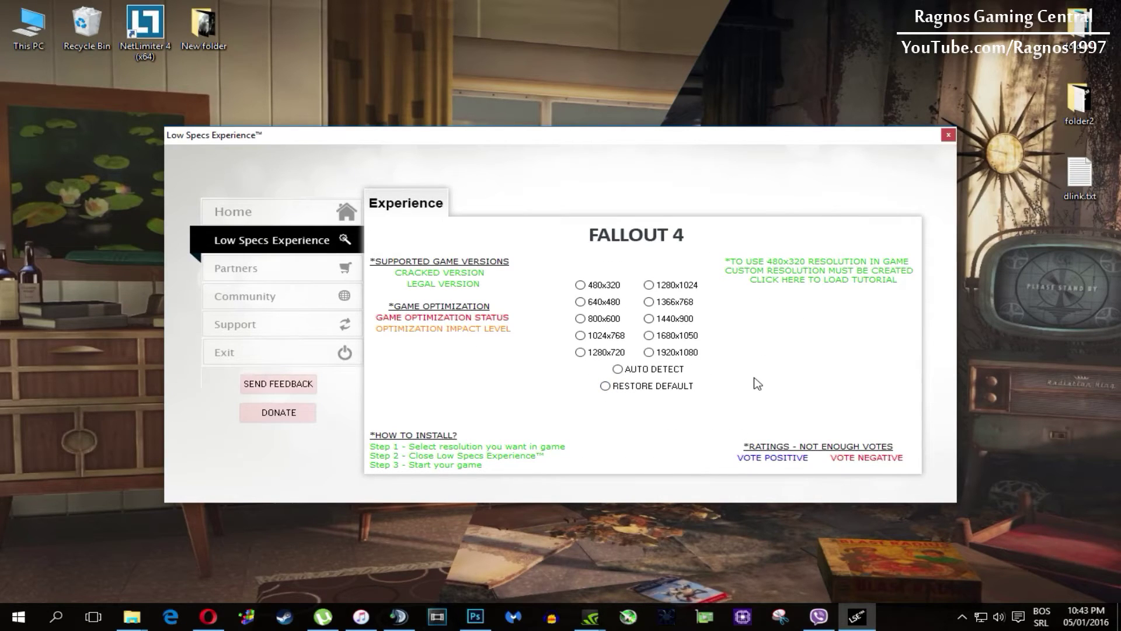
Step: Optimize Fallout 4 at 640x480 and acknowledge the Optimization Done notice
click(581, 301)
click(614, 359)
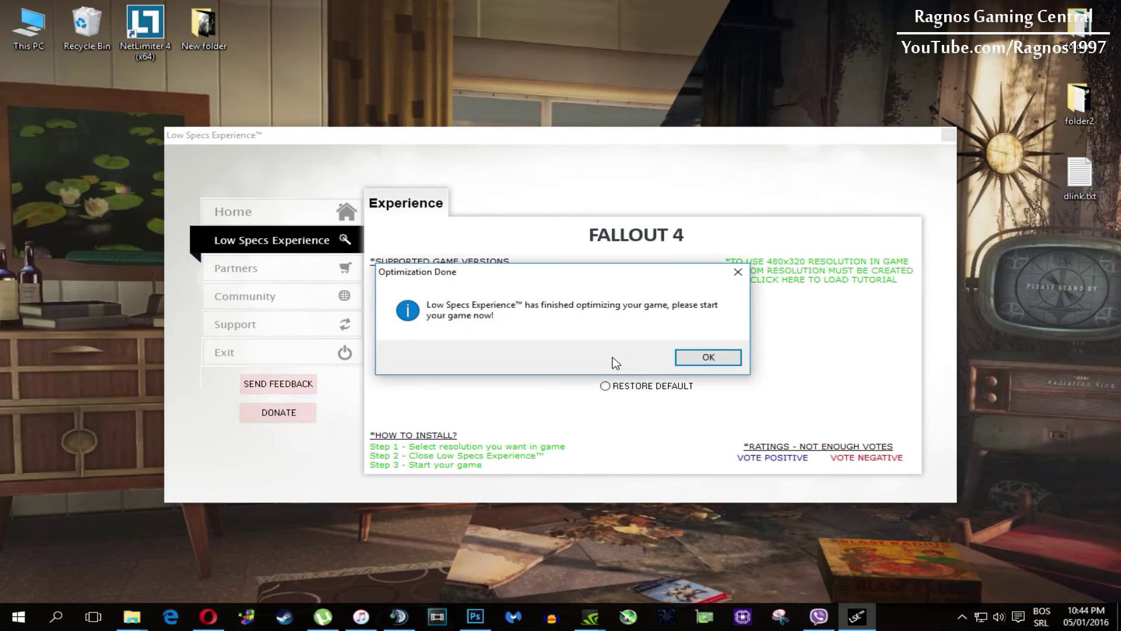
click(696, 359)
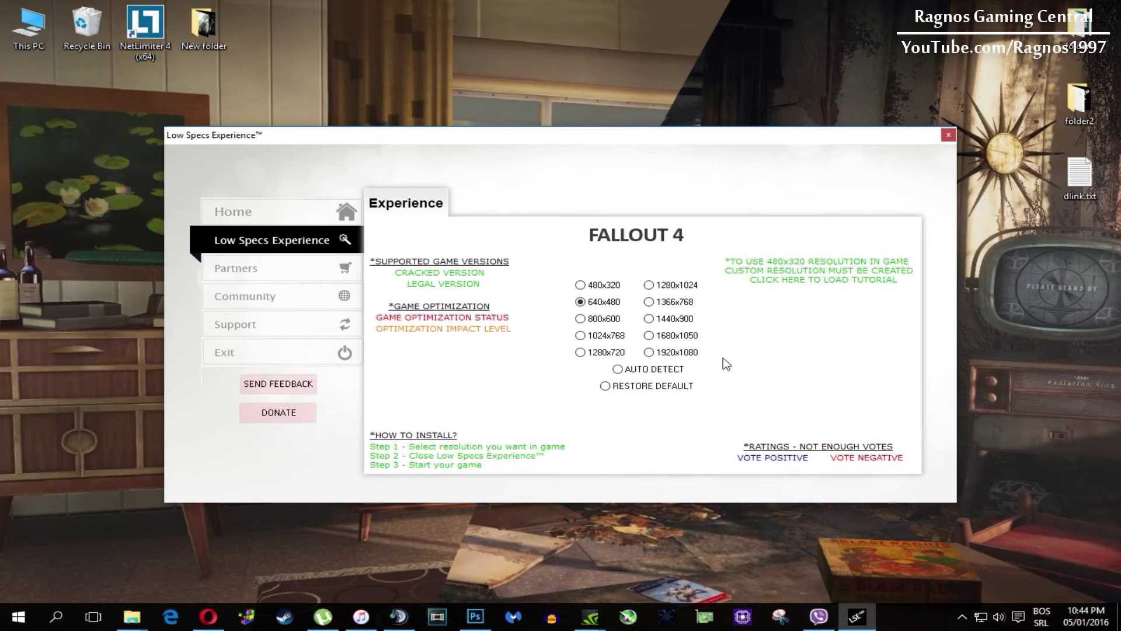
Step: Restore Fallout 4's default settings, acknowledge the restoration notice, and go to the Support page
click(670, 387)
click(613, 352)
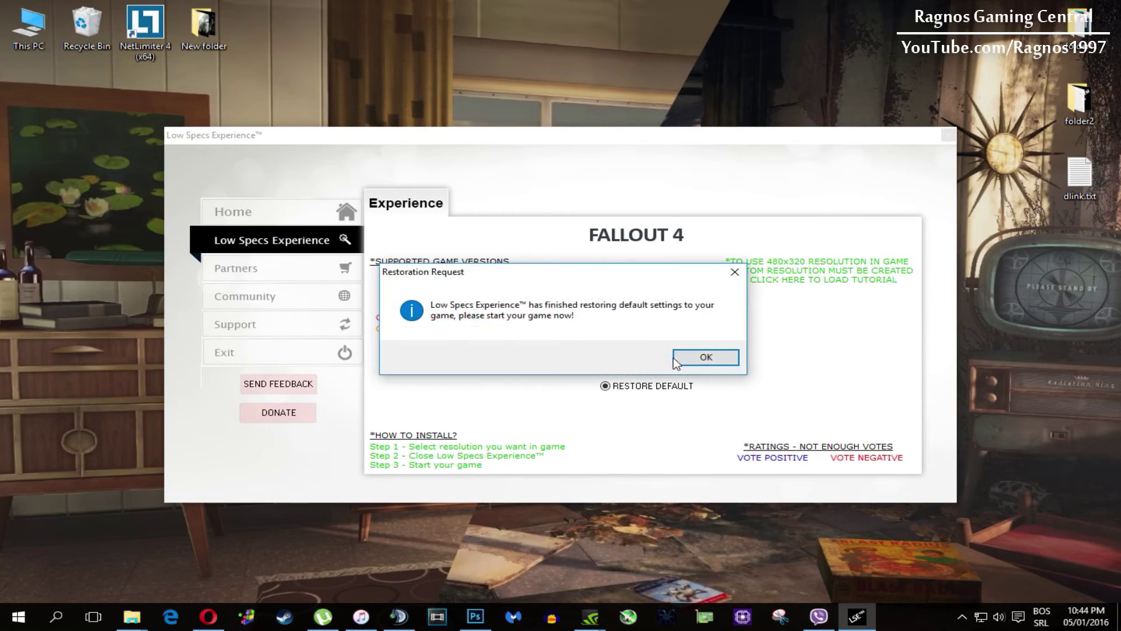
click(737, 358)
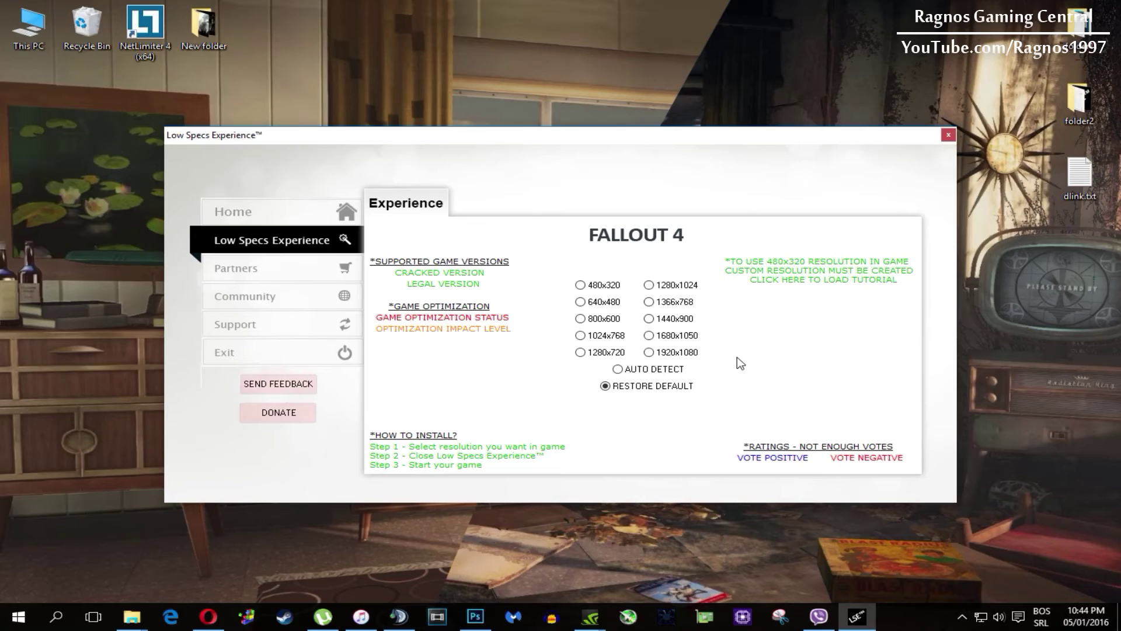
click(329, 326)
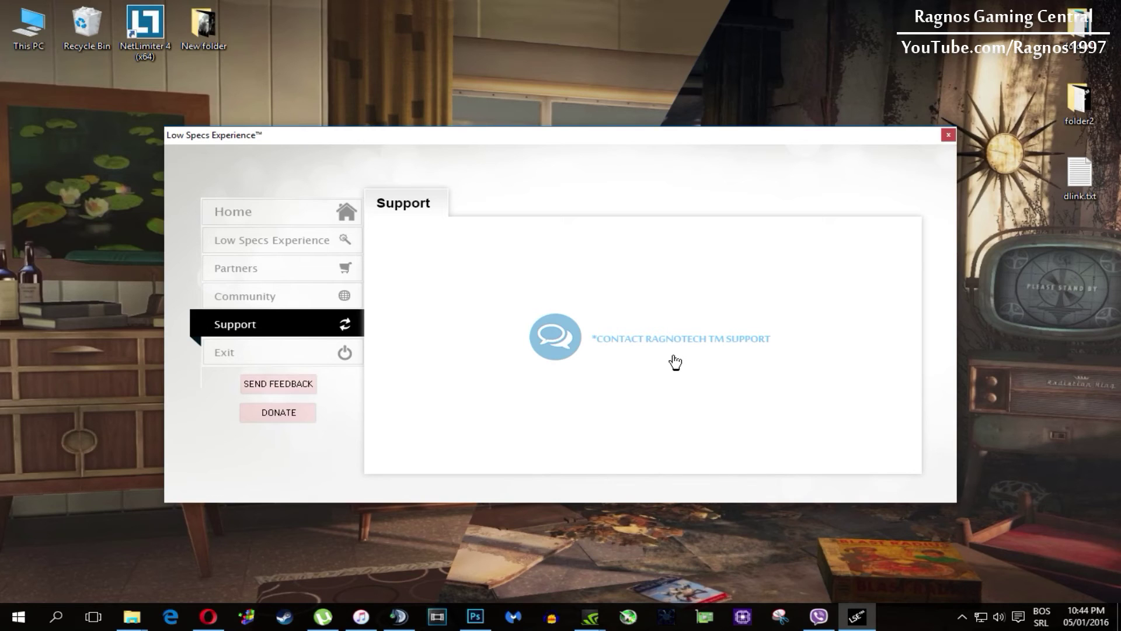
Step: Exit Low Specs Experience and answer No to the Send Feedback request
click(347, 354)
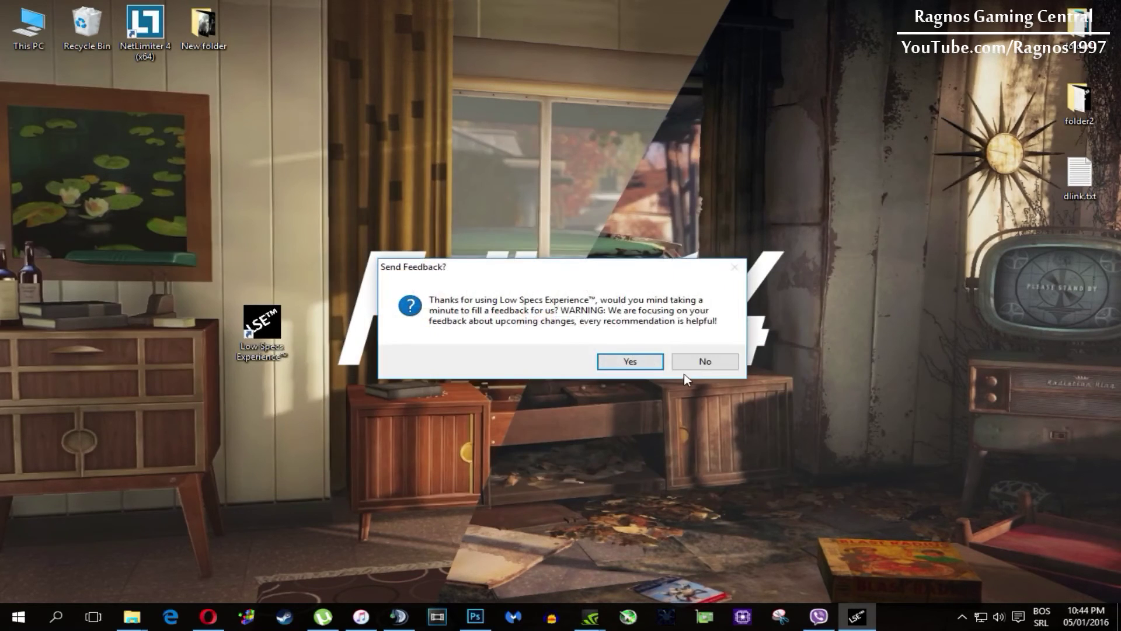
click(689, 361)
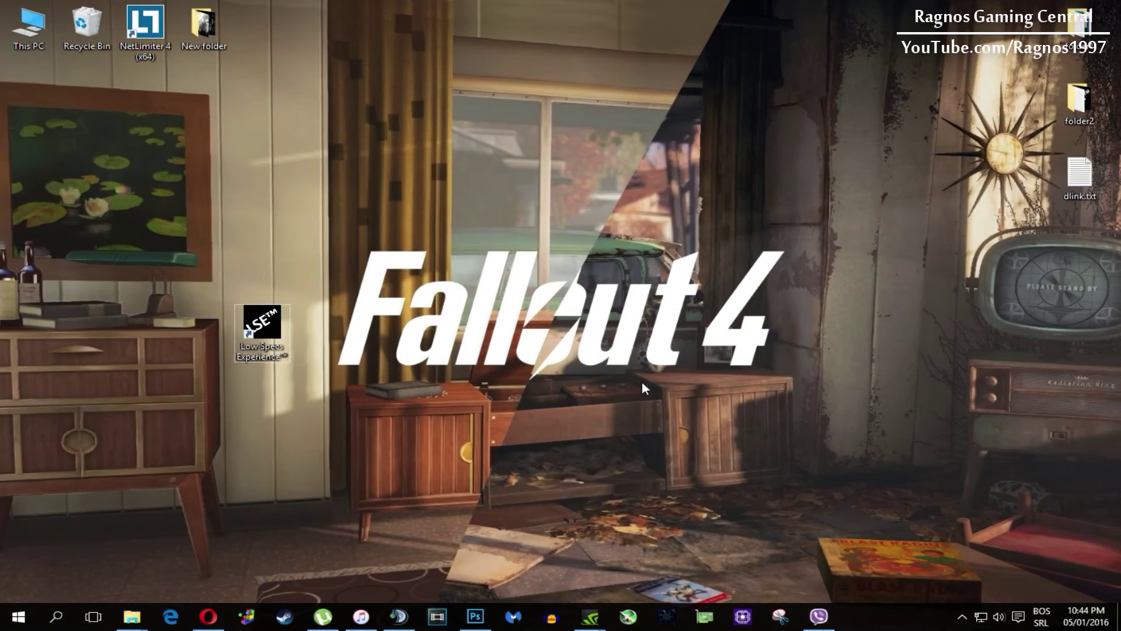